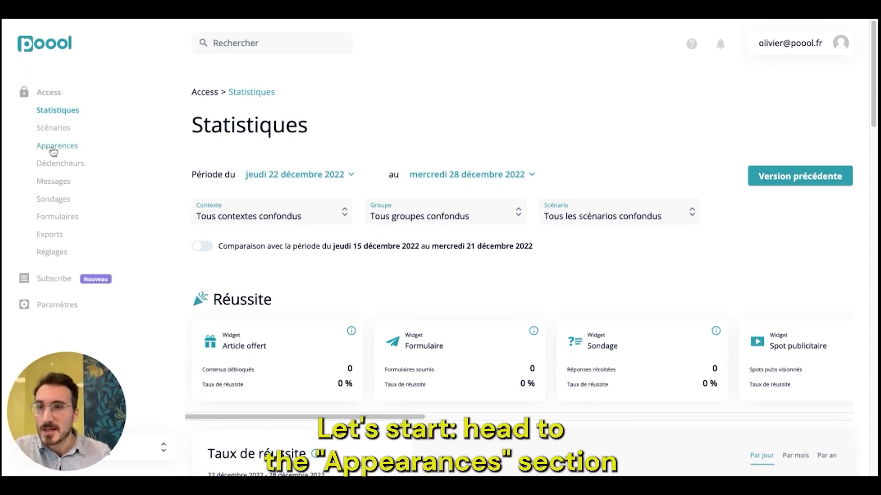
- Start creating an advanced appearance in the Apparences section and open its template selection
{"action": "left_click", "coordinate": [53, 147]}
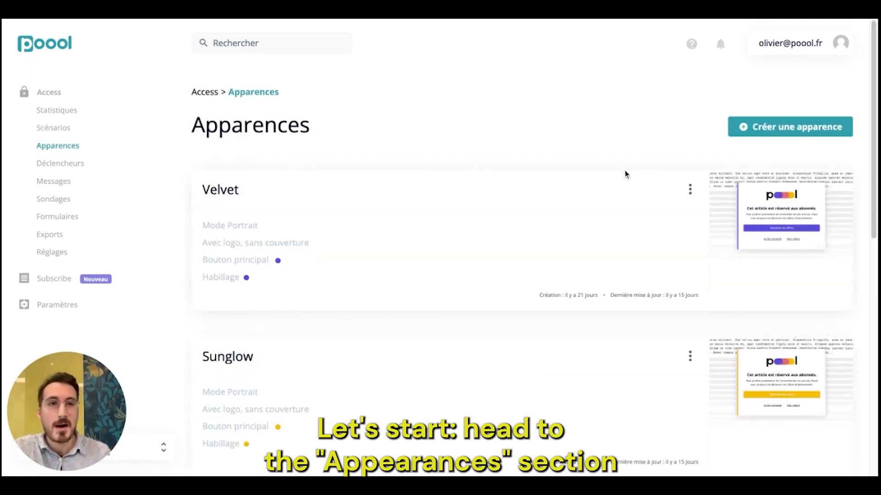
{"action": "left_click", "coordinate": [788, 128]}
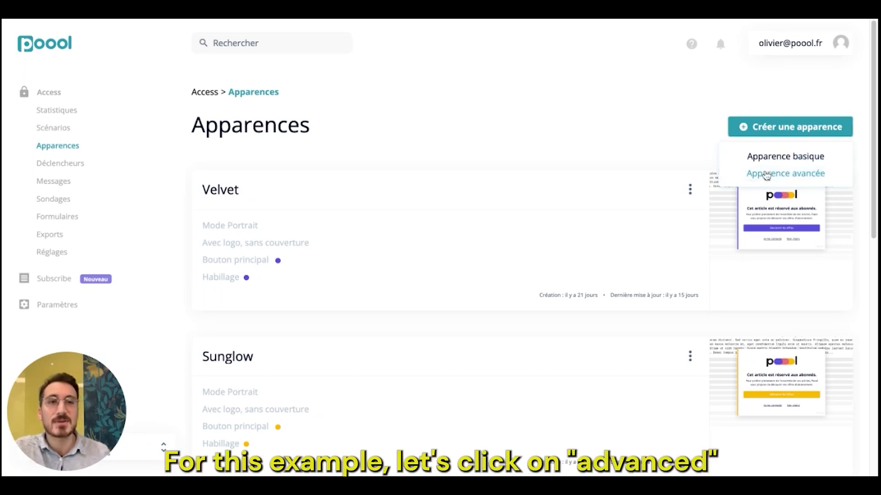
{"action": "left_click", "coordinate": [766, 174]}
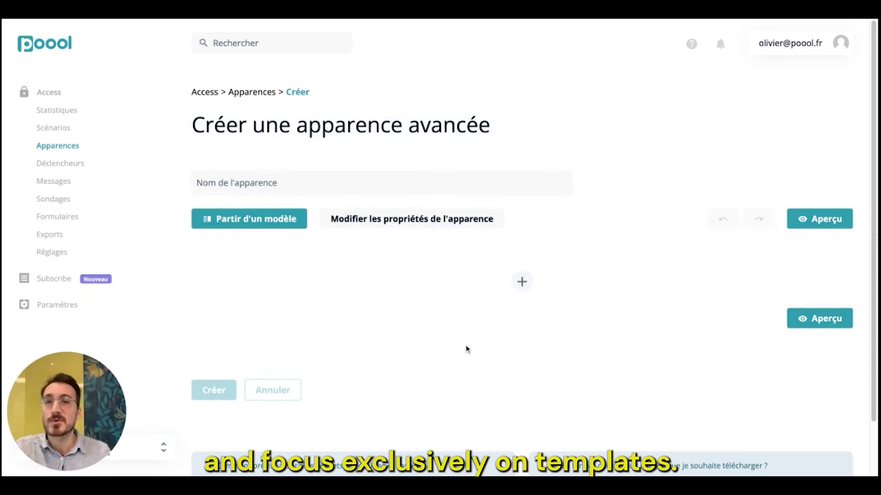
{"action": "left_click", "coordinate": [268, 221]}
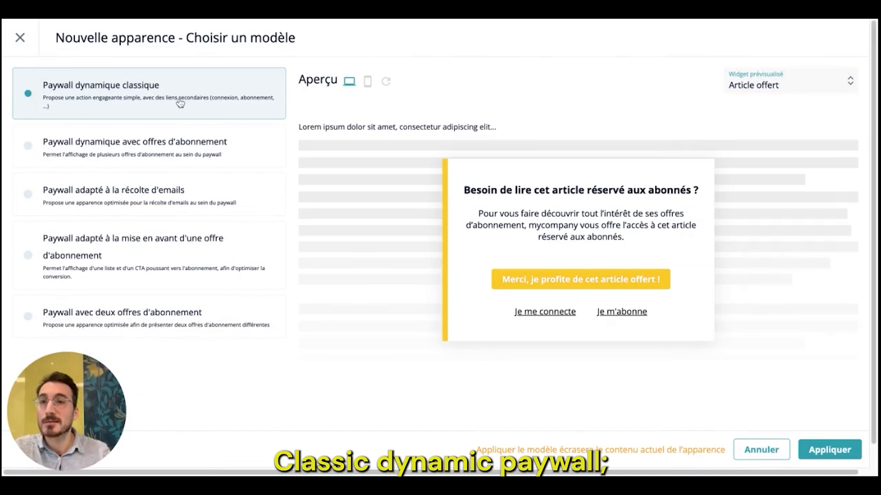
- Preview the paywall templates for multiple subscription offers, email collection, a single highlighted offer and two subscription offers
{"action": "left_click", "coordinate": [172, 152]}
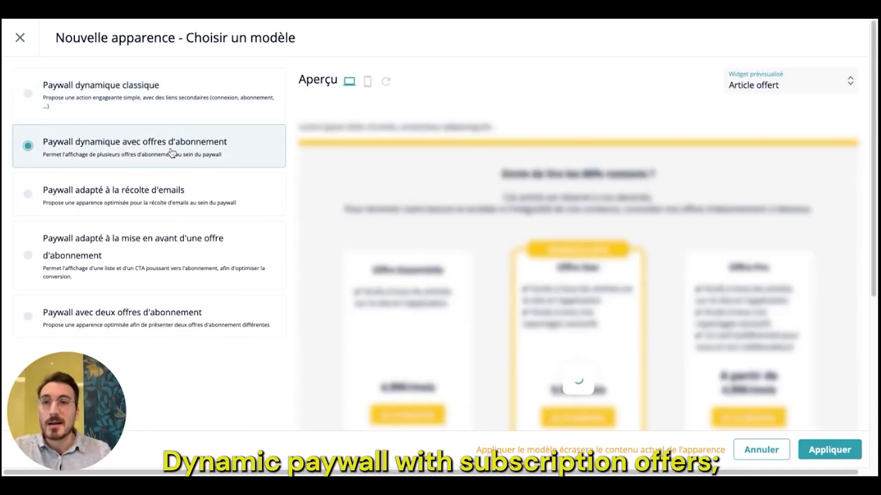
{"action": "left_click", "coordinate": [176, 207]}
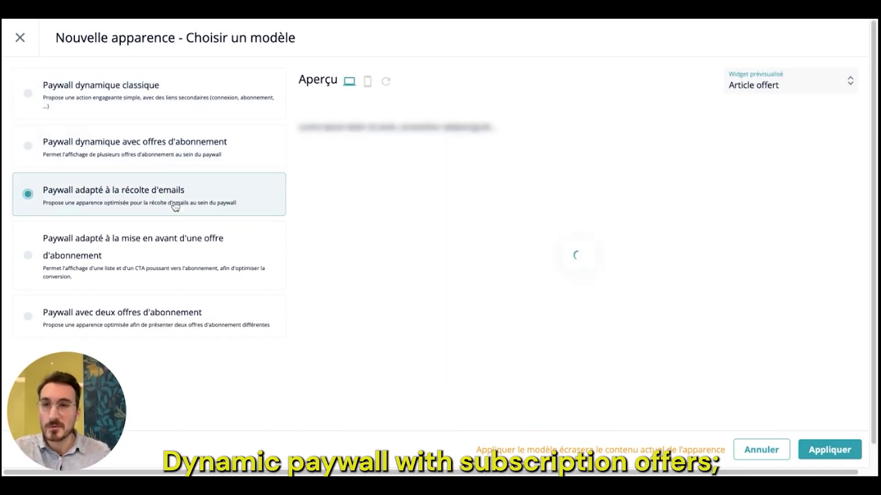
{"action": "scroll", "coordinate": [206, 255], "scroll_direction": "down", "scroll_amount": 1}
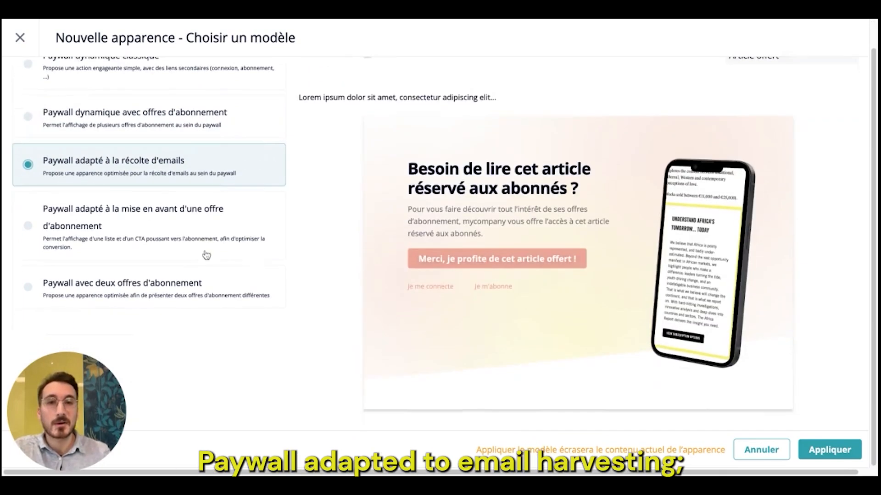
{"action": "left_click", "coordinate": [174, 231]}
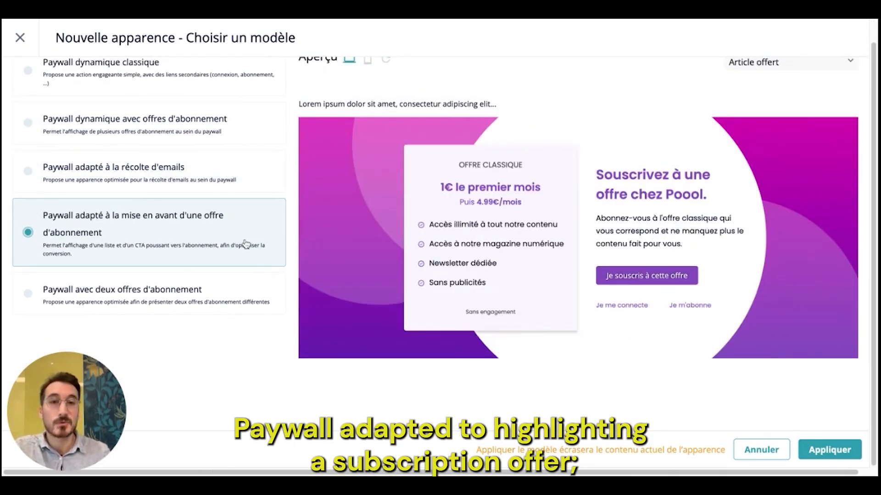
{"action": "left_click", "coordinate": [193, 298]}
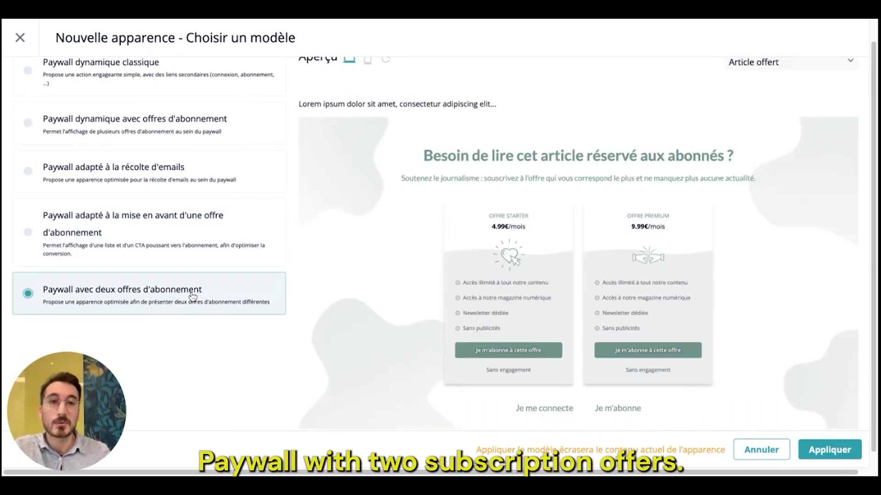
- Apply the "Paywall adapté à la récolte d'emails" template and review its rows and components
{"action": "left_click", "coordinate": [161, 182]}
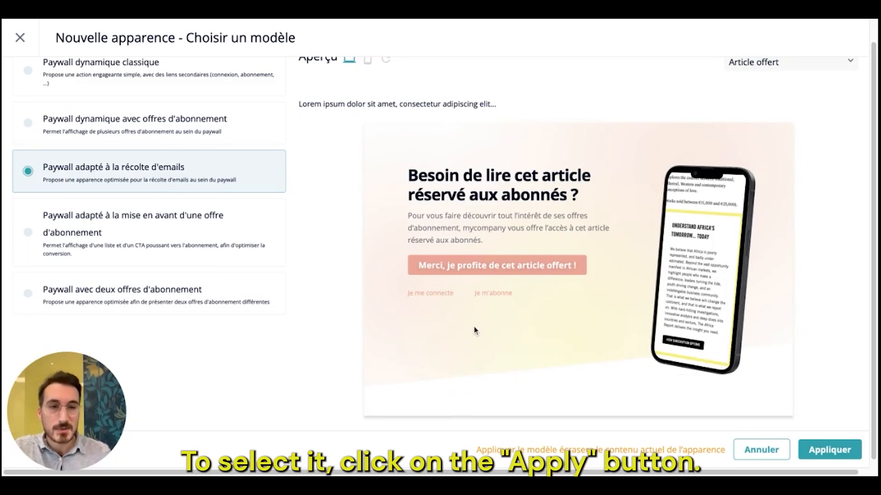
{"action": "left_click", "coordinate": [835, 449]}
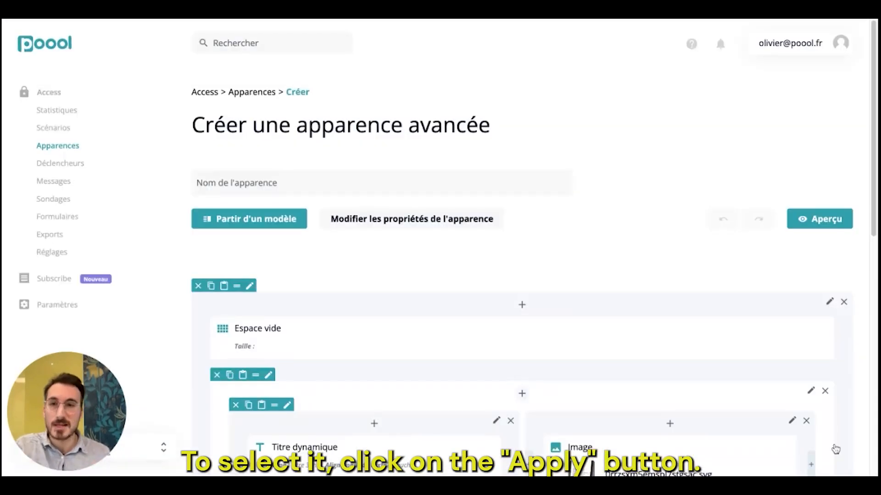
{"action": "scroll", "coordinate": [825, 403], "scroll_direction": "down", "scroll_amount": 5}
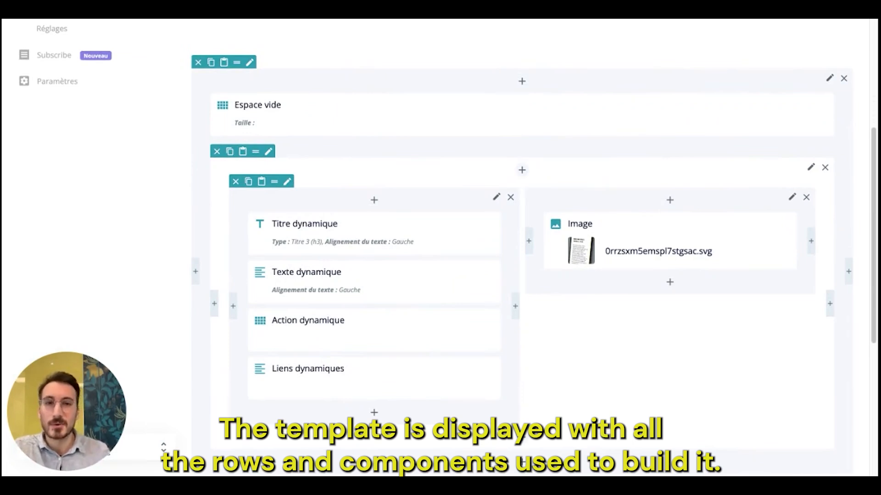
{"action": "scroll", "coordinate": [522, 248], "scroll_direction": "down", "scroll_amount": 3}
{"action": "scroll", "coordinate": [522, 248], "scroll_direction": "up", "scroll_amount": 4}
{"action": "scroll", "coordinate": [522, 248], "scroll_direction": "down", "scroll_amount": 2}
{"action": "scroll", "coordinate": [589, 332], "scroll_direction": "up", "scroll_amount": 1}
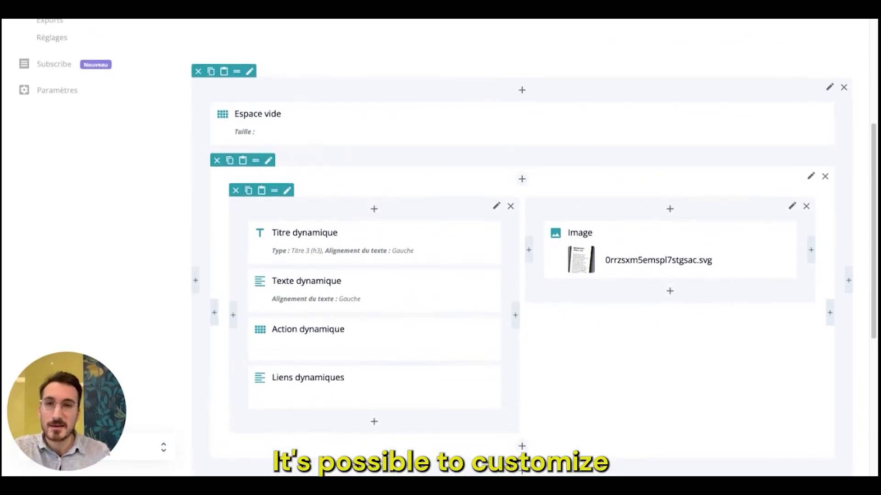
- Open the appearance properties and set the buttons' main colour to red #ca4317
{"action": "scroll", "coordinate": [618, 210], "scroll_direction": "up", "scroll_amount": 2}
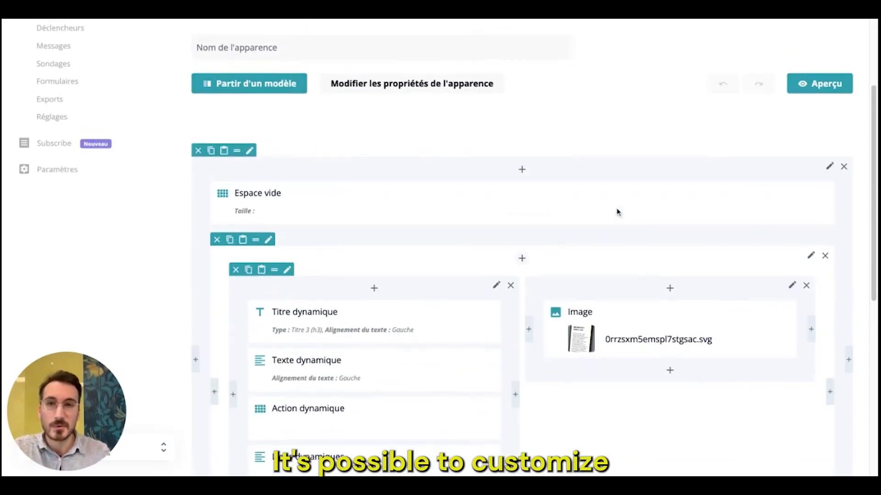
{"action": "left_click", "coordinate": [442, 87]}
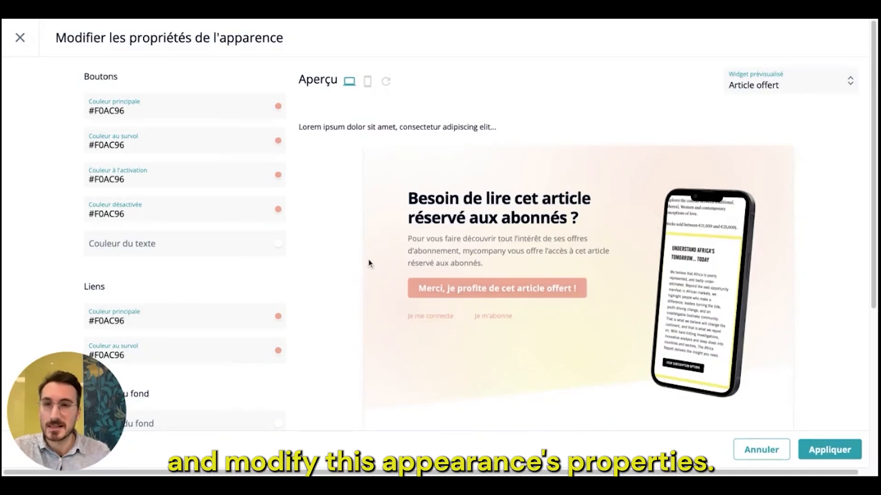
{"action": "scroll", "coordinate": [311, 251], "scroll_direction": "down", "scroll_amount": 1}
{"action": "scroll", "coordinate": [310, 251], "scroll_direction": "up", "scroll_amount": 1}
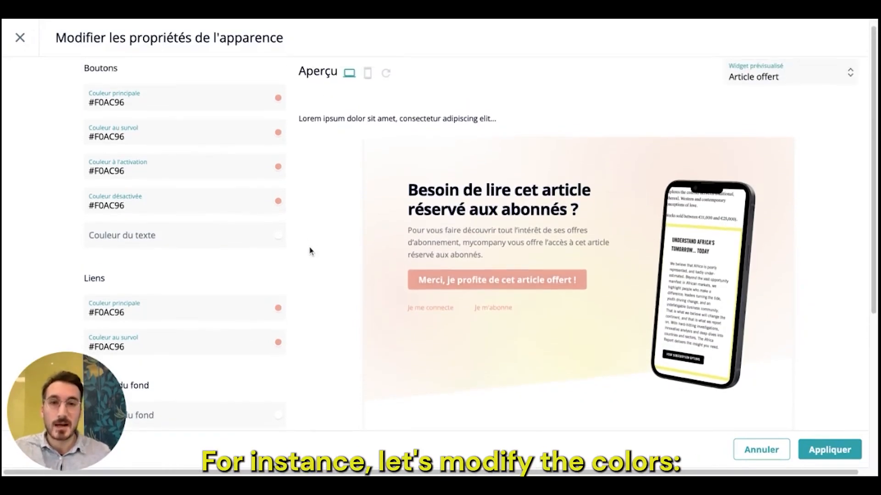
{"action": "left_click", "coordinate": [211, 103]}
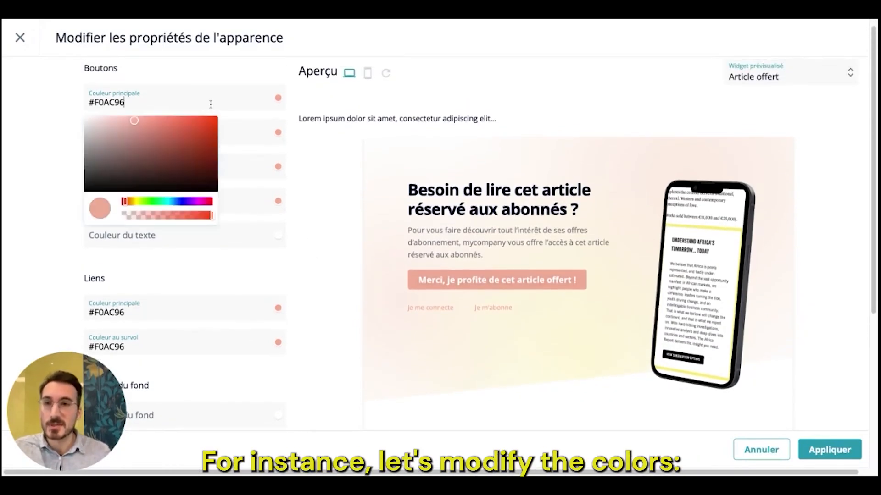
{"action": "left_click", "coordinate": [202, 132]}
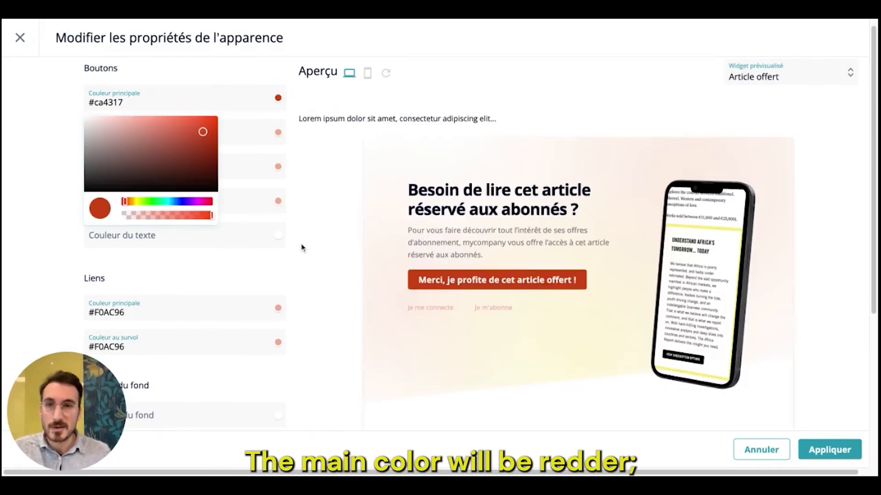
- Set the buttons' hover colour to green #22cd14
{"action": "left_click", "coordinate": [249, 132]}
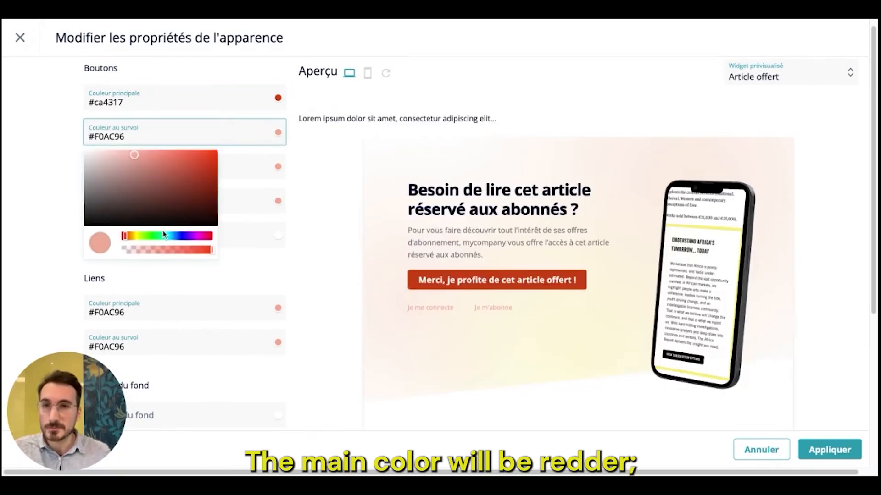
{"action": "left_click", "coordinate": [151, 236]}
{"action": "left_click", "coordinate": [205, 165]}
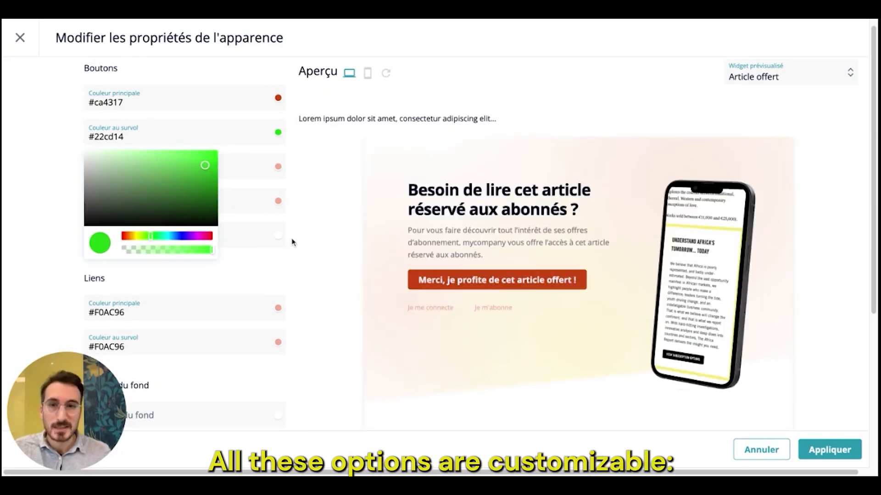
- Set the links' main colour to turquoise #01dbe7
{"action": "scroll", "coordinate": [327, 229], "scroll_direction": "down", "scroll_amount": 1}
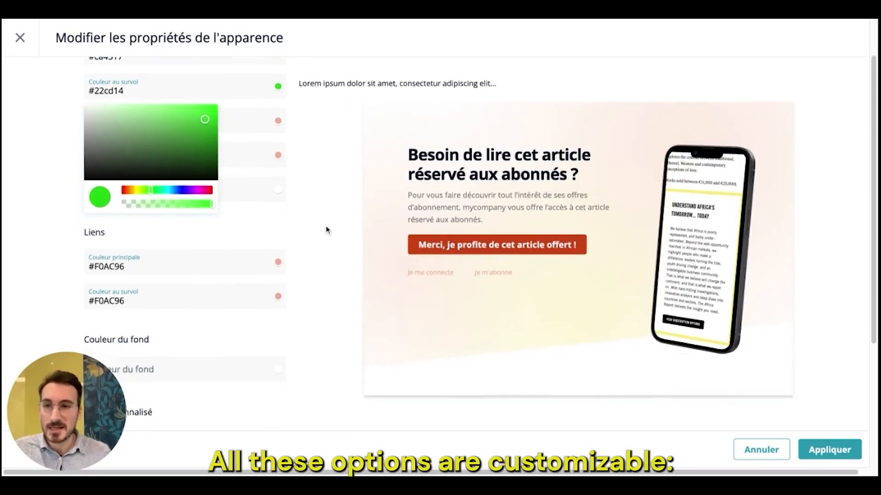
{"action": "scroll", "coordinate": [257, 234], "scroll_direction": "down", "scroll_amount": 1}
{"action": "left_click", "coordinate": [188, 239]}
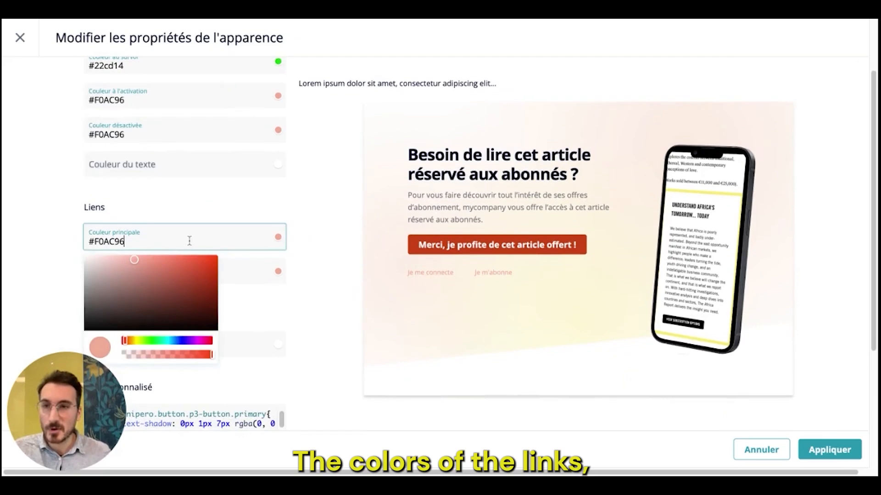
{"action": "left_click", "coordinate": [168, 341]}
{"action": "left_click", "coordinate": [204, 266]}
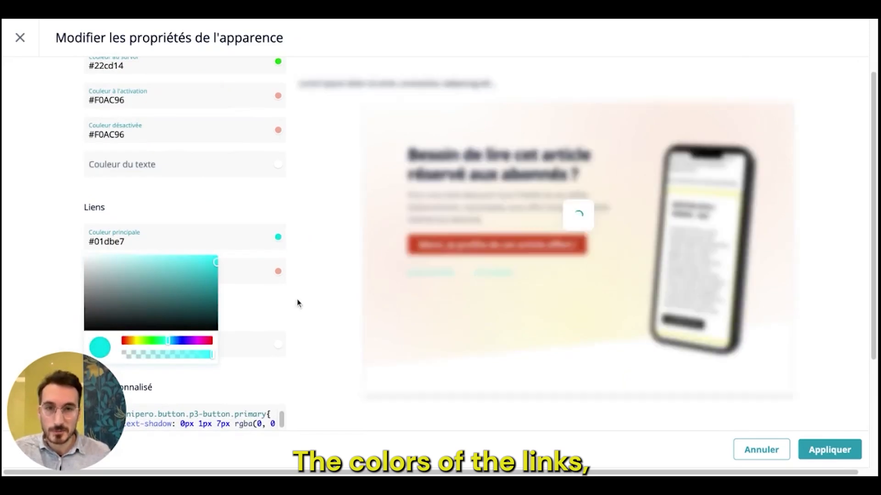
{"action": "left_click", "coordinate": [297, 303]}
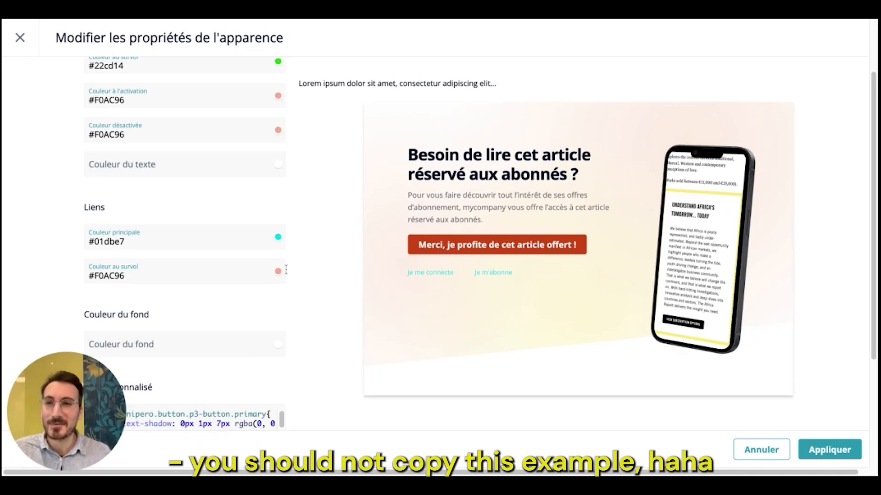
- Set the buttons' text colour to blue #012df6
{"action": "scroll", "coordinate": [285, 270], "scroll_direction": "up", "scroll_amount": 1}
{"action": "scroll", "coordinate": [312, 229], "scroll_direction": "down", "scroll_amount": 2}
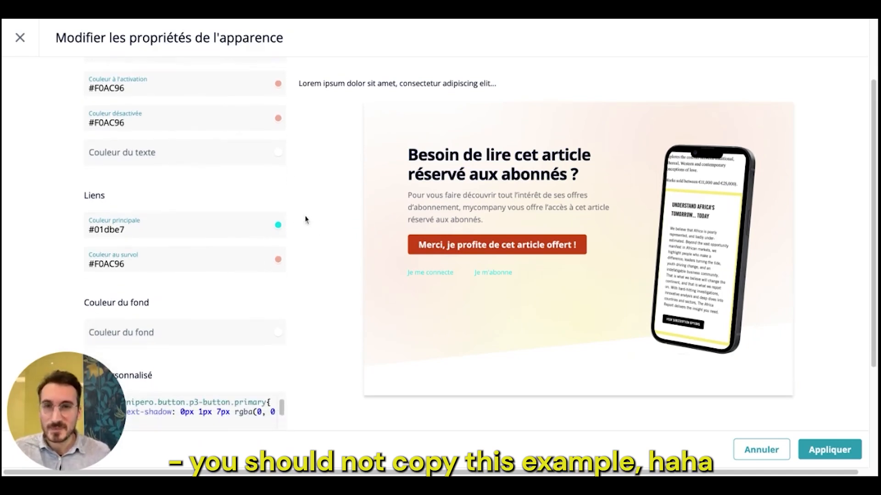
{"action": "left_click", "coordinate": [157, 150]}
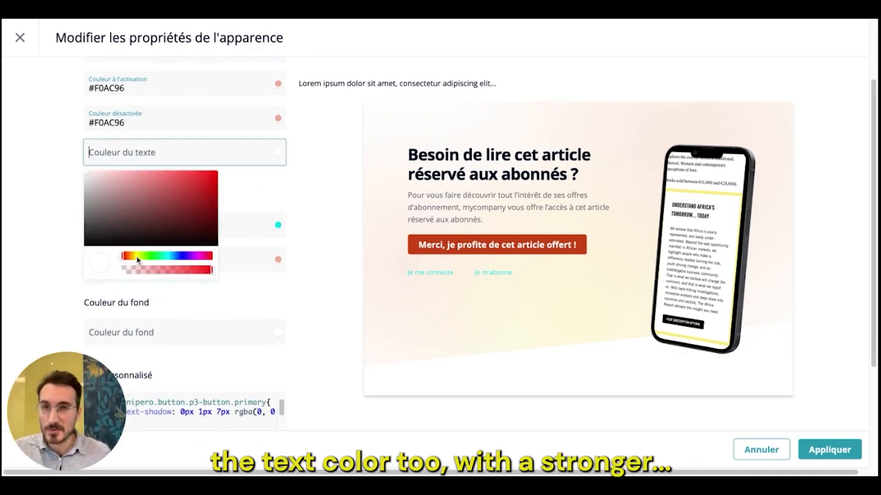
{"action": "type", "text": "#ffffff"}
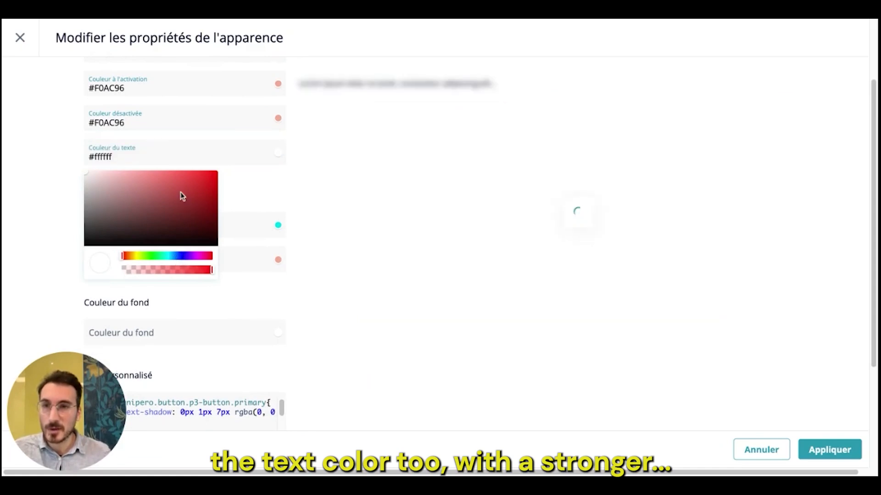
{"action": "left_click", "coordinate": [179, 255]}
{"action": "left_click_drag", "start_coordinate": [201, 194], "coordinate": [217, 174]}
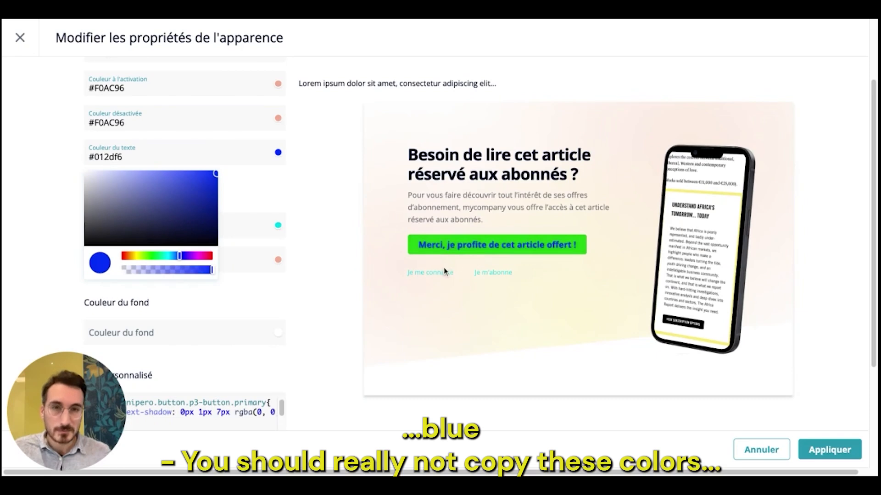
- Look through the template's custom CSS code in the appearance properties
{"action": "scroll", "coordinate": [443, 361], "scroll_direction": "down", "scroll_amount": 5}
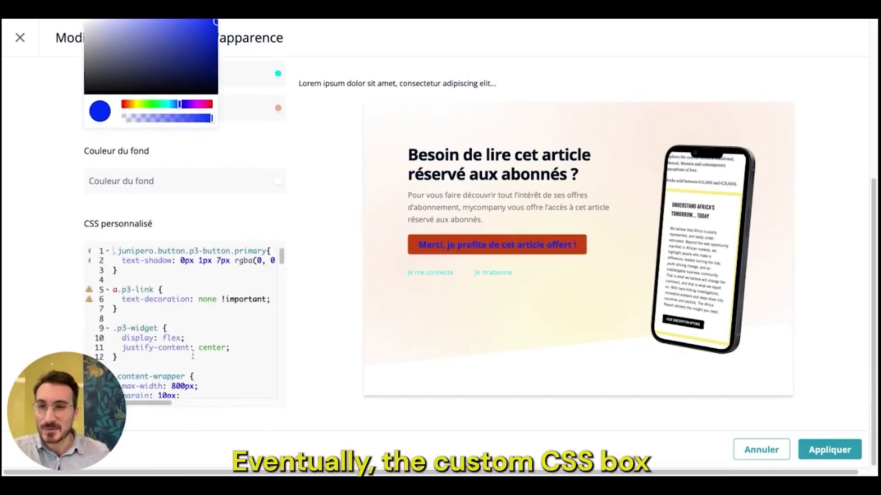
{"action": "scroll", "coordinate": [193, 355], "scroll_direction": "down", "scroll_amount": 10}
{"action": "scroll", "coordinate": [192, 355], "scroll_direction": "down", "scroll_amount": 12}
{"action": "scroll", "coordinate": [192, 356], "scroll_direction": "up", "scroll_amount": 12}
{"action": "scroll", "coordinate": [192, 356], "scroll_direction": "up", "scroll_amount": 9}
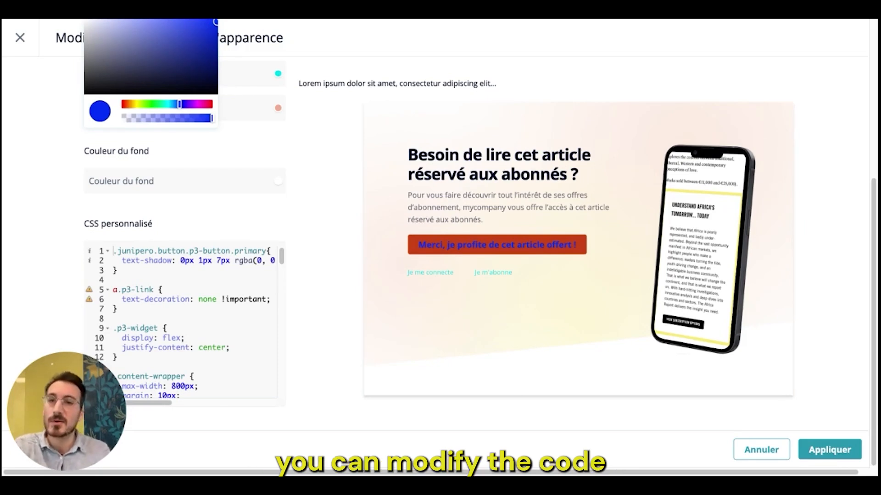
{"action": "scroll", "coordinate": [190, 321], "scroll_direction": "down", "scroll_amount": 5}
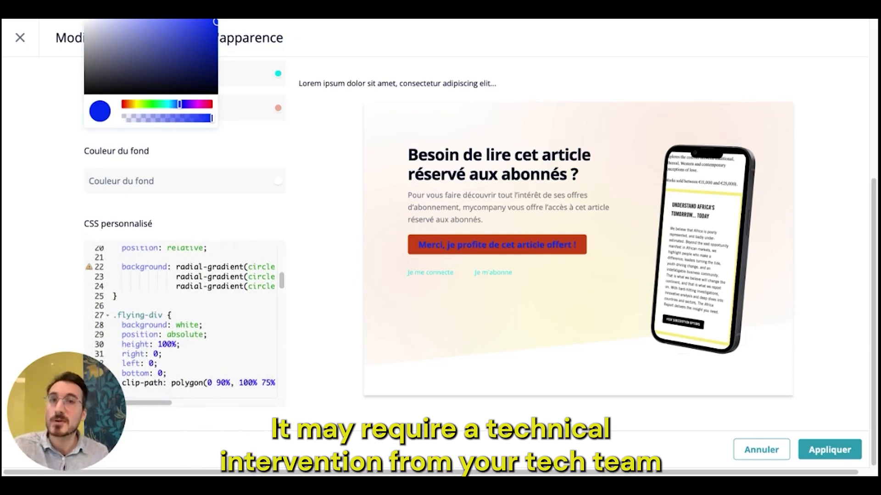
{"action": "scroll", "coordinate": [183, 316], "scroll_direction": "down", "scroll_amount": 4}
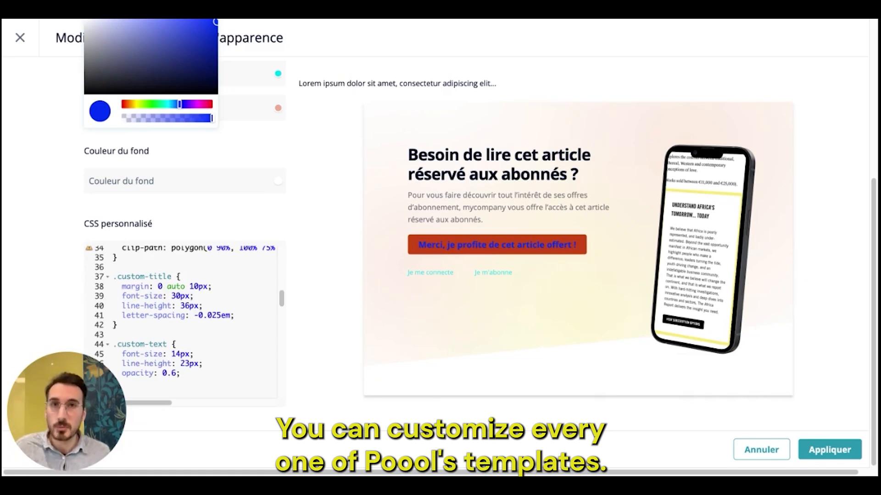
- Apply the modified properties and create the appearance
{"action": "left_click", "coordinate": [823, 451]}
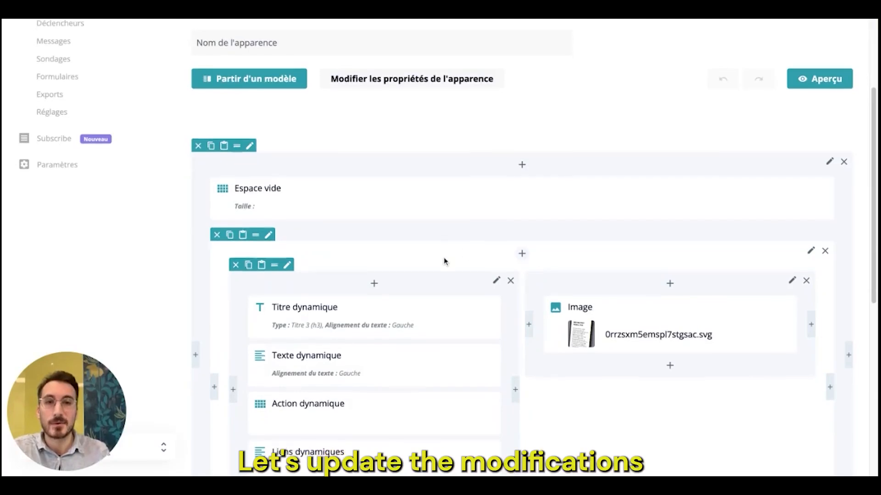
{"action": "scroll", "coordinate": [443, 260], "scroll_direction": "down", "scroll_amount": 2}
{"action": "scroll", "coordinate": [444, 262], "scroll_direction": "down", "scroll_amount": 6}
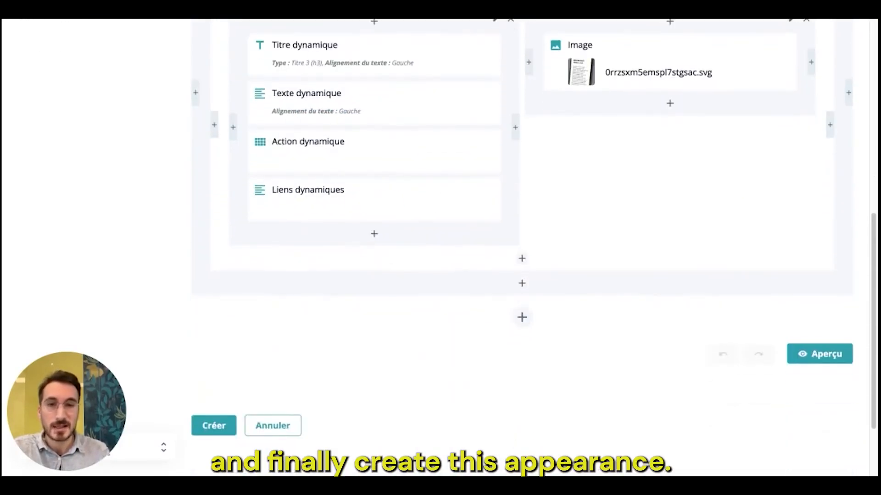
{"action": "left_click", "coordinate": [221, 330]}
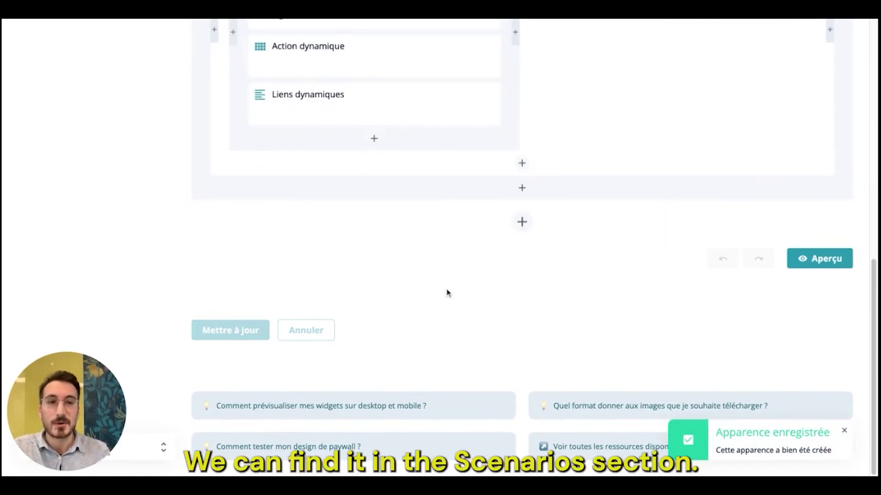
- Start creating a scenario for the Volatiles group in the default context of the Scénarios section
{"action": "scroll", "coordinate": [448, 293], "scroll_direction": "up", "scroll_amount": 10}
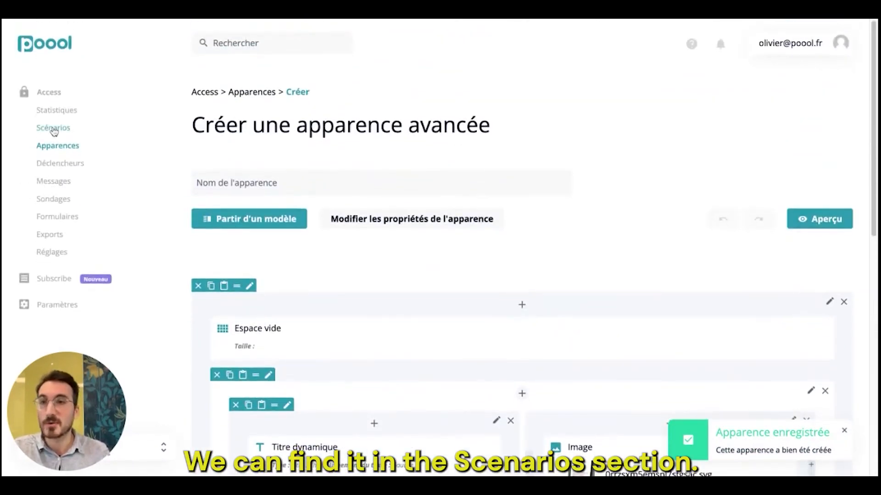
{"action": "left_click", "coordinate": [53, 129]}
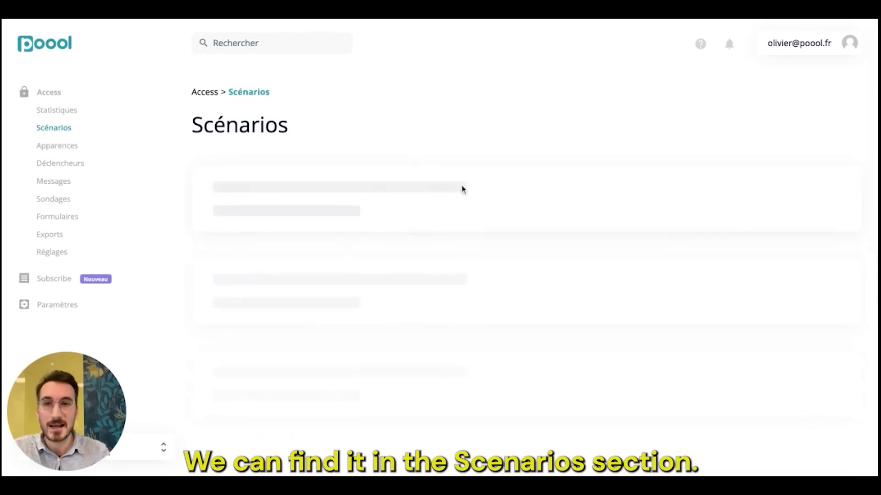
{"action": "left_click", "coordinate": [580, 248]}
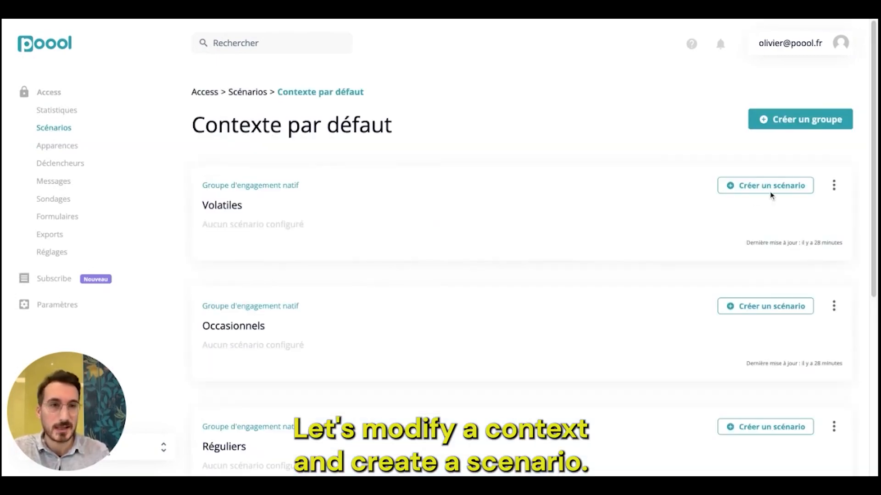
{"action": "left_click", "coordinate": [768, 188]}
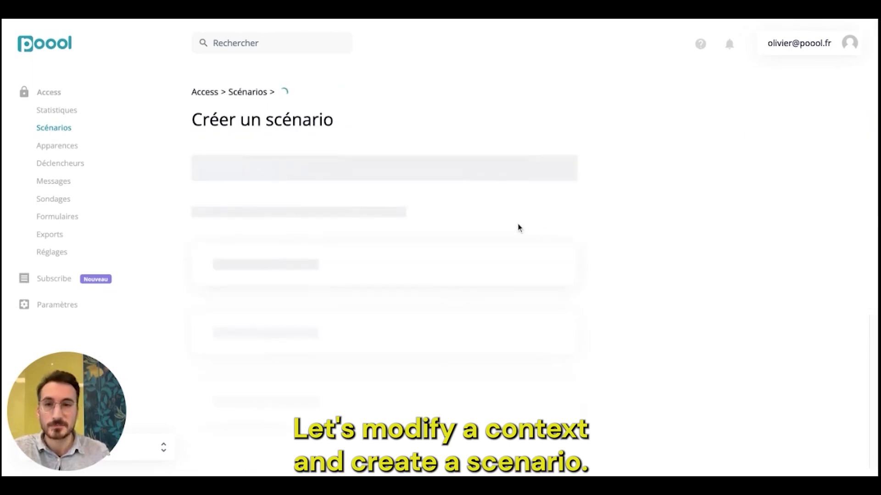
- Add an Inscription newsletter widget to Action 1 of the scenario
{"action": "scroll", "coordinate": [514, 226], "scroll_direction": "down", "scroll_amount": 3}
{"action": "left_click", "coordinate": [413, 225]}
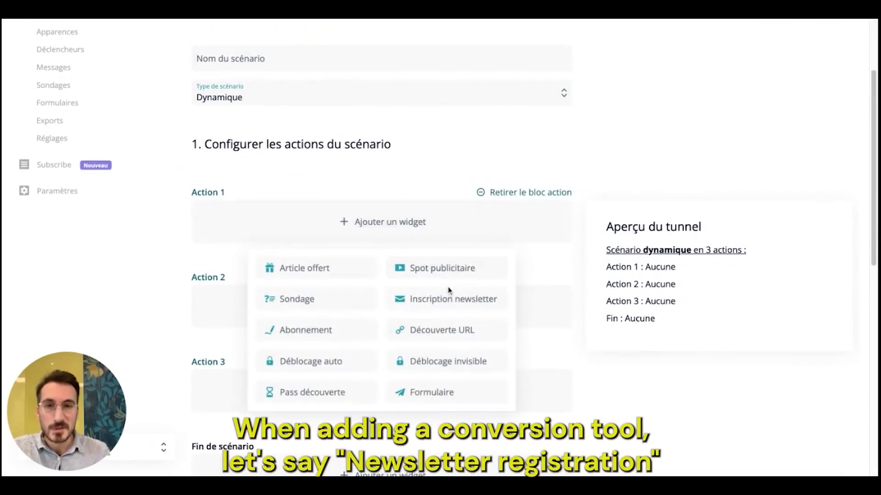
{"action": "left_click", "coordinate": [442, 303]}
- Edit the Inscription newsletter widget to use the (Pas de nom) appearance and check its preview
{"action": "left_click", "coordinate": [553, 223]}
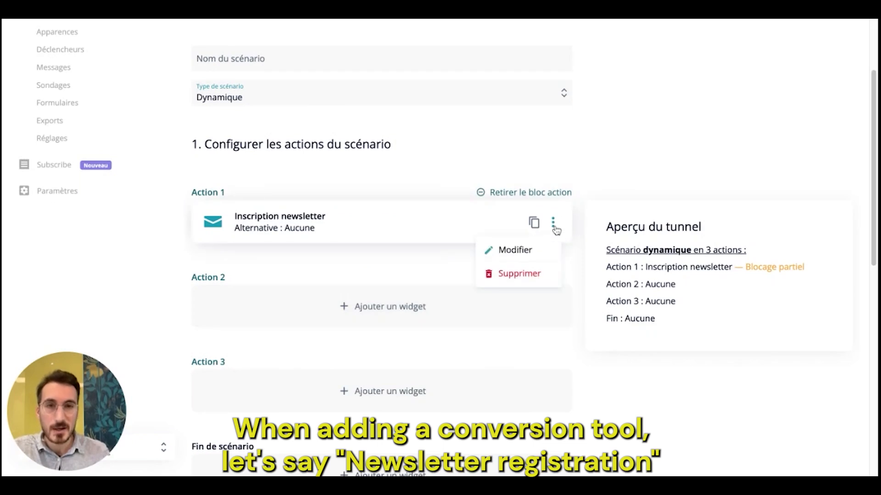
{"action": "left_click", "coordinate": [514, 250]}
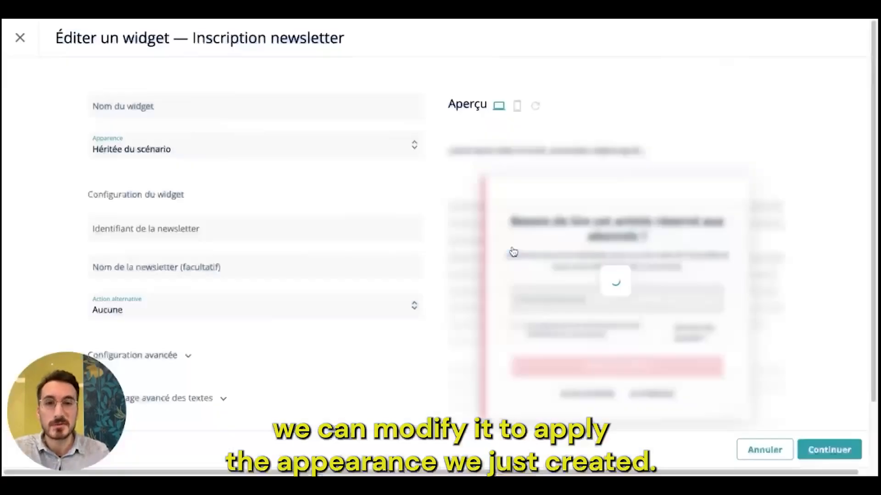
{"action": "left_click", "coordinate": [228, 149]}
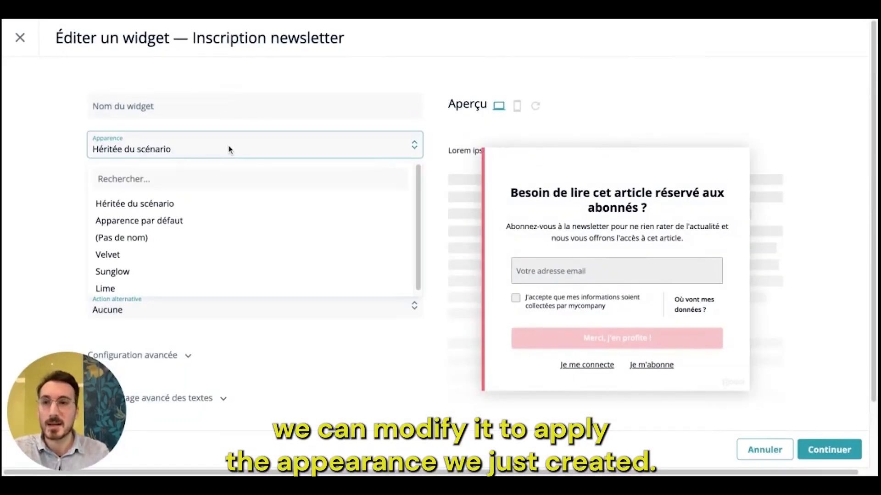
{"action": "left_click", "coordinate": [140, 242]}
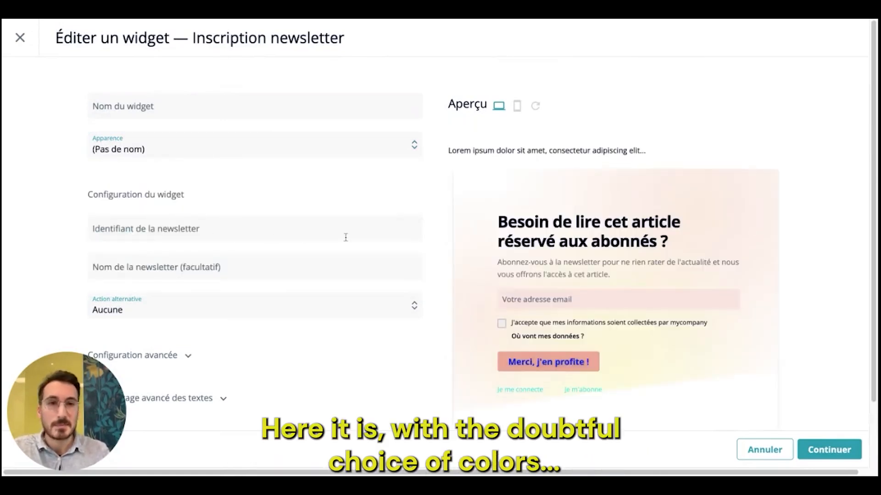
{"action": "scroll", "coordinate": [548, 281], "scroll_direction": "down", "scroll_amount": 3}
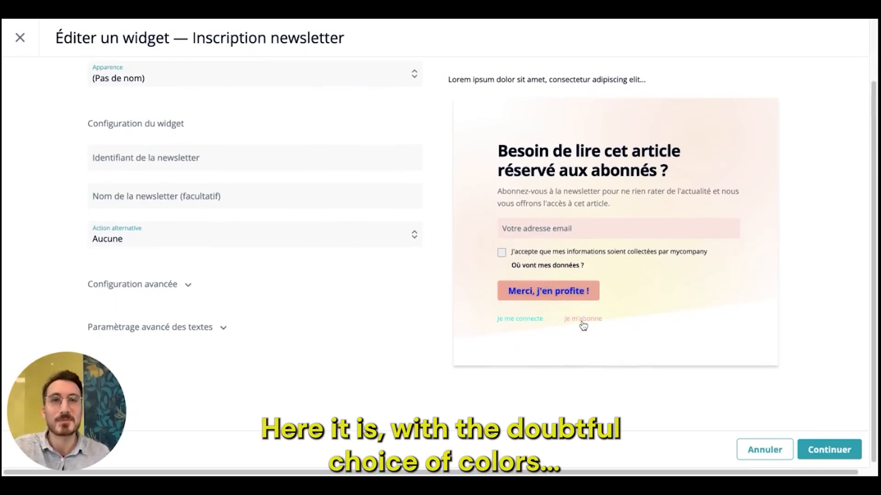
{"action": "scroll", "coordinate": [647, 316], "scroll_direction": "up", "scroll_amount": 1}
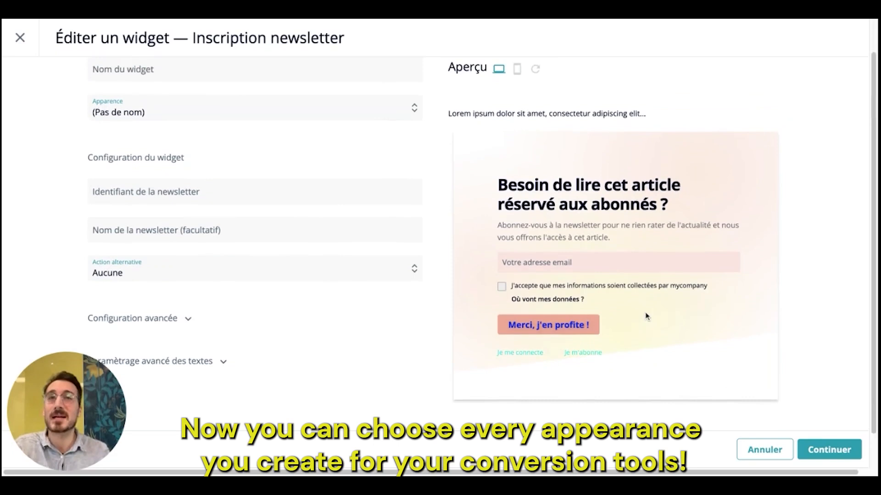